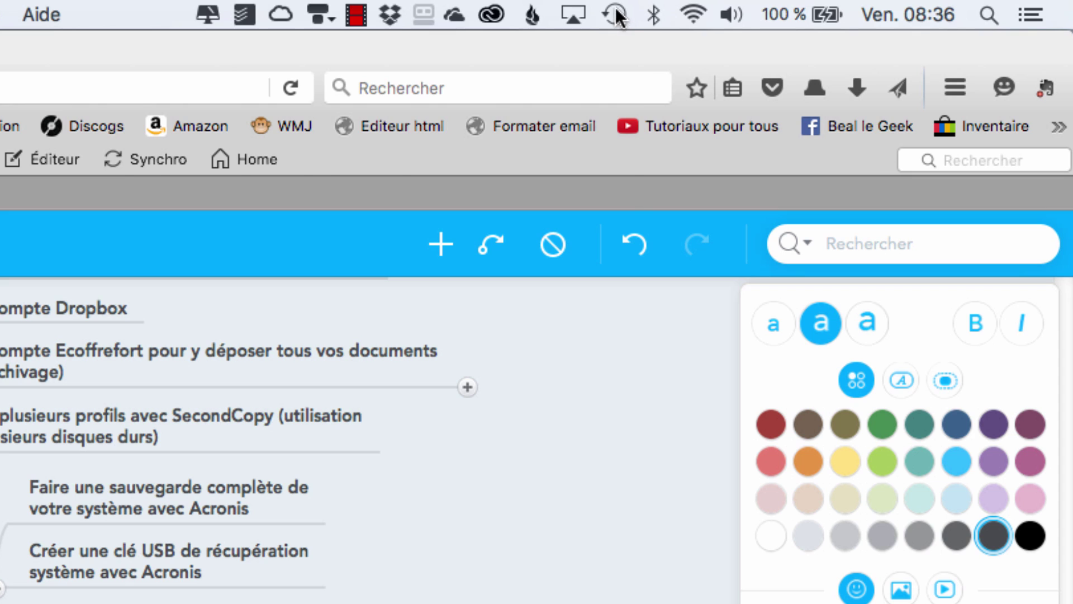
- Check the last backup time and the available backup commands for Time Machine
click(618, 16)
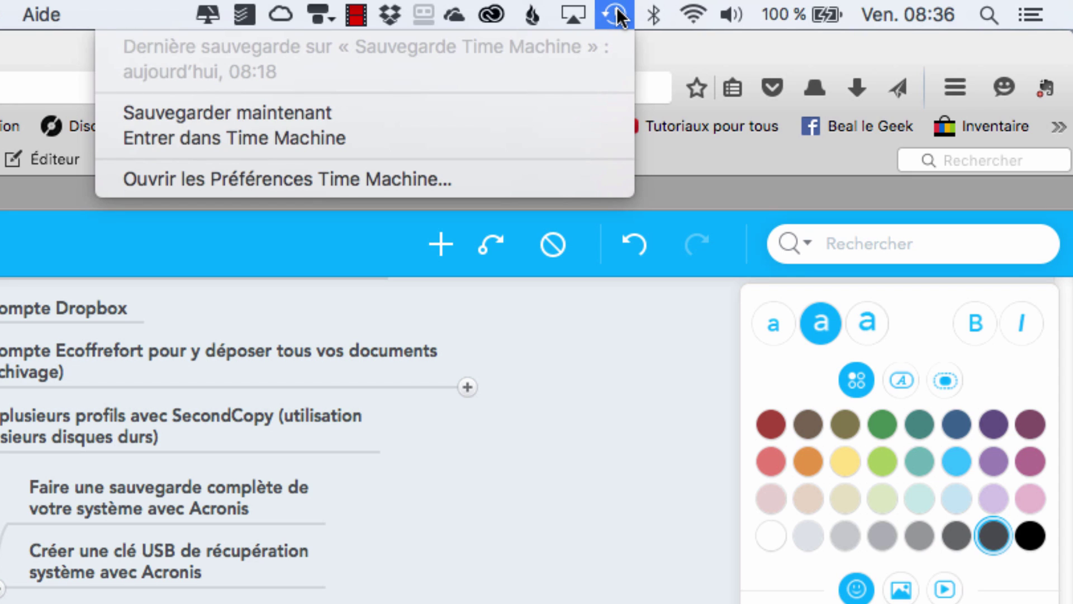
click(622, 420)
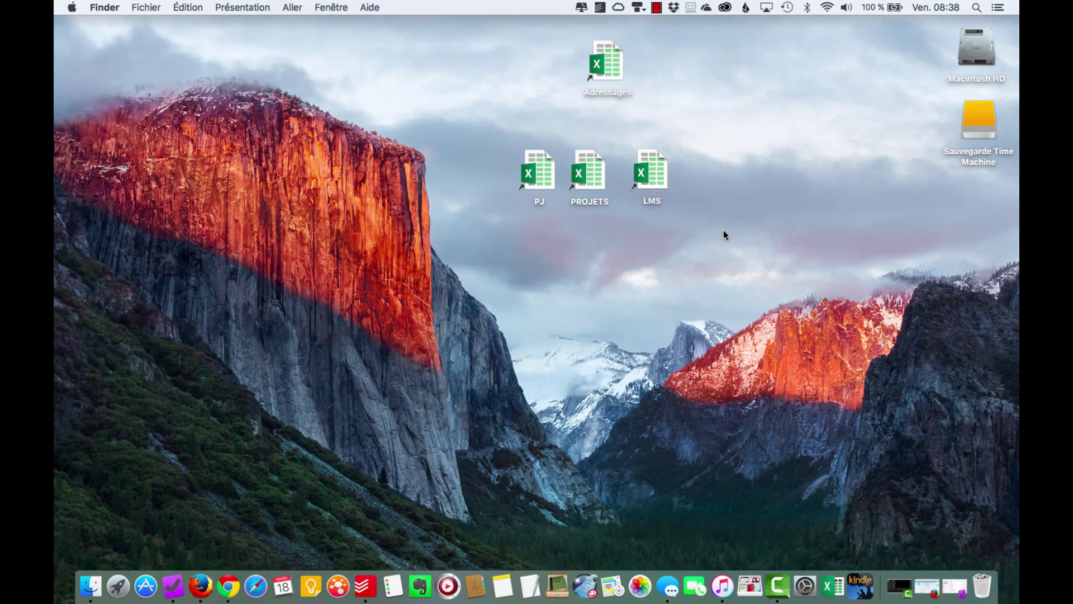
- Select the Macintosh HD and Sauvegarde Time Machine drives on the desktop in turn
click(980, 50)
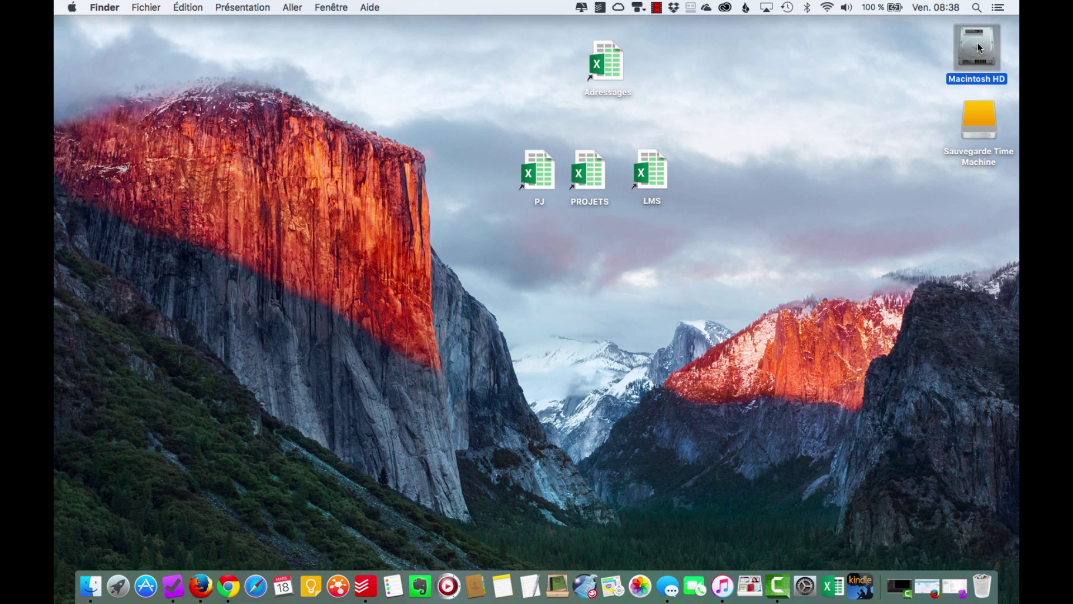
click(979, 132)
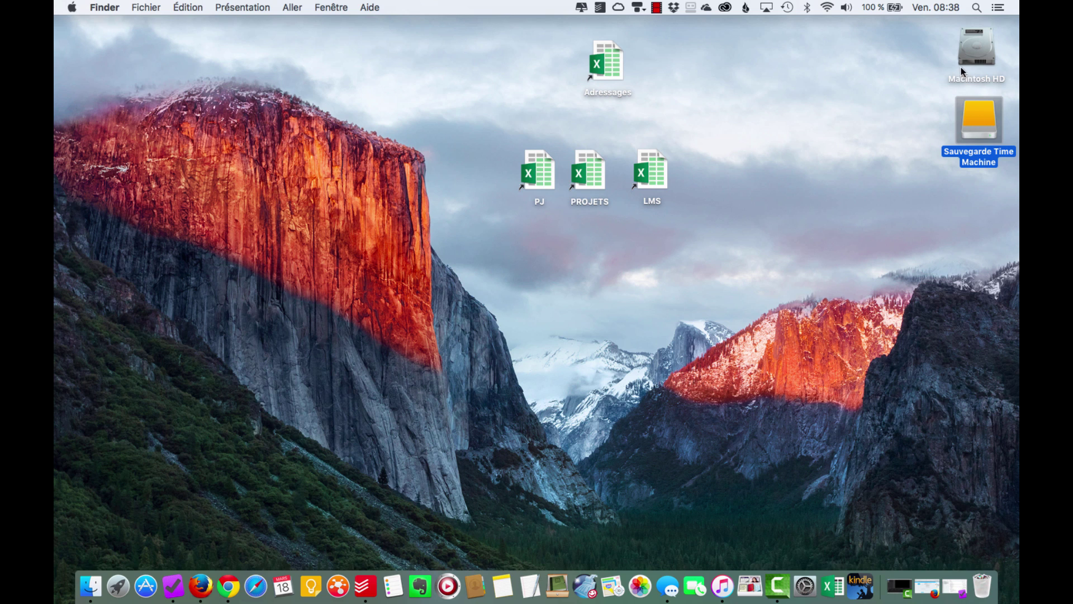
click(976, 54)
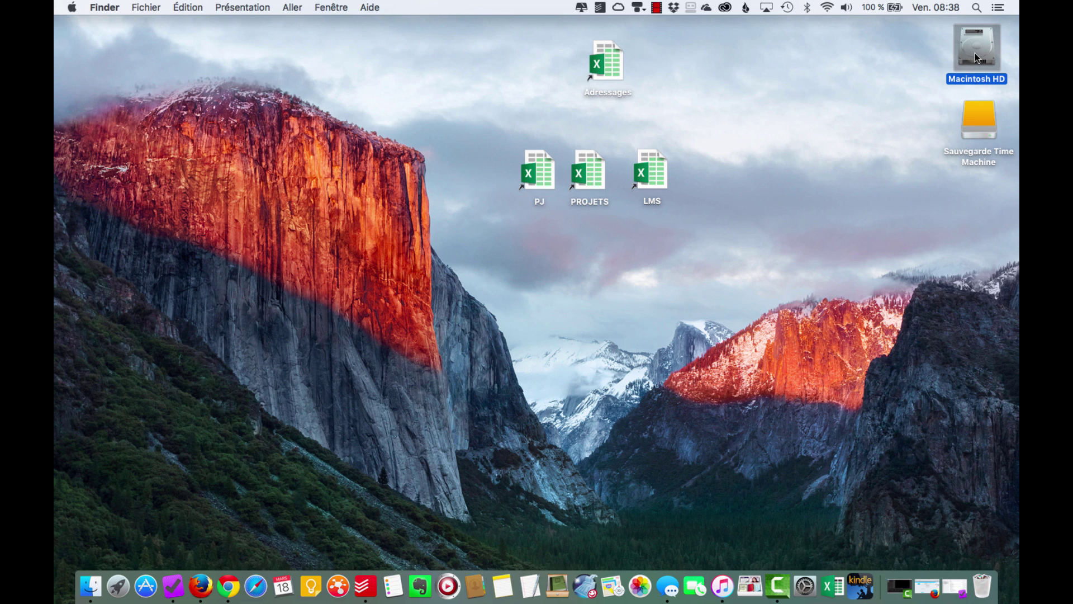
- Open a Finder window and look through the Documents and Téléchargements folders
click(89, 588)
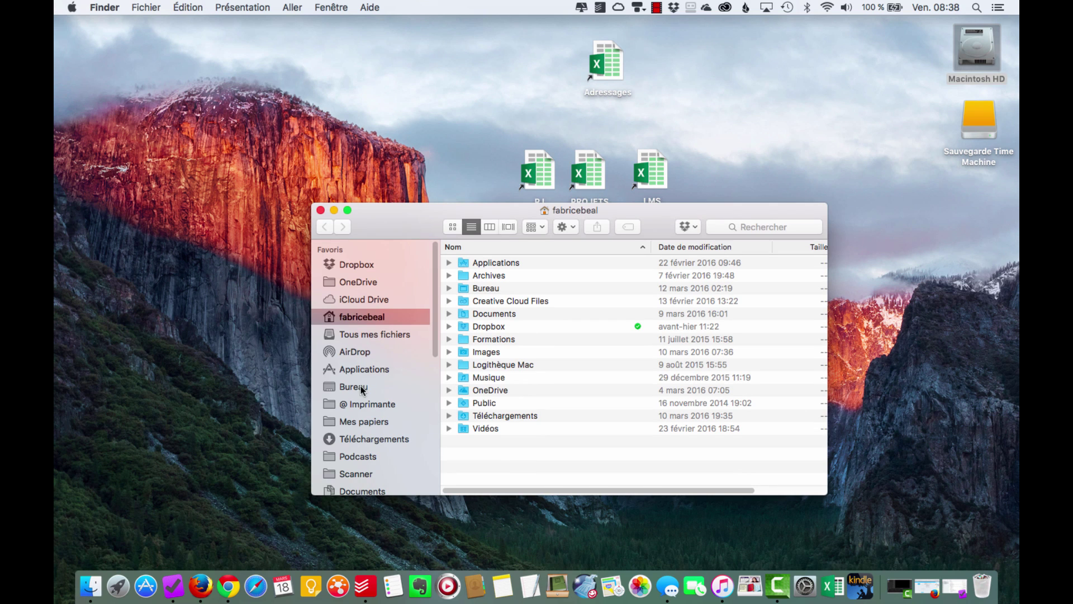
scroll(360, 391, down, 5)
scroll(360, 391, up, 5)
scroll(391, 337, down, 5)
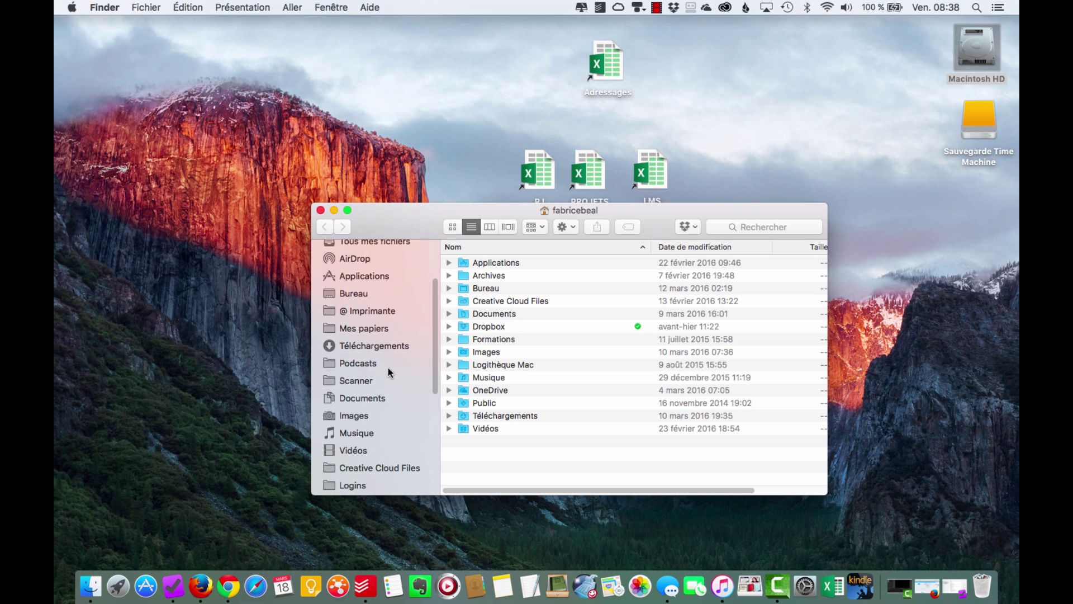
click(369, 400)
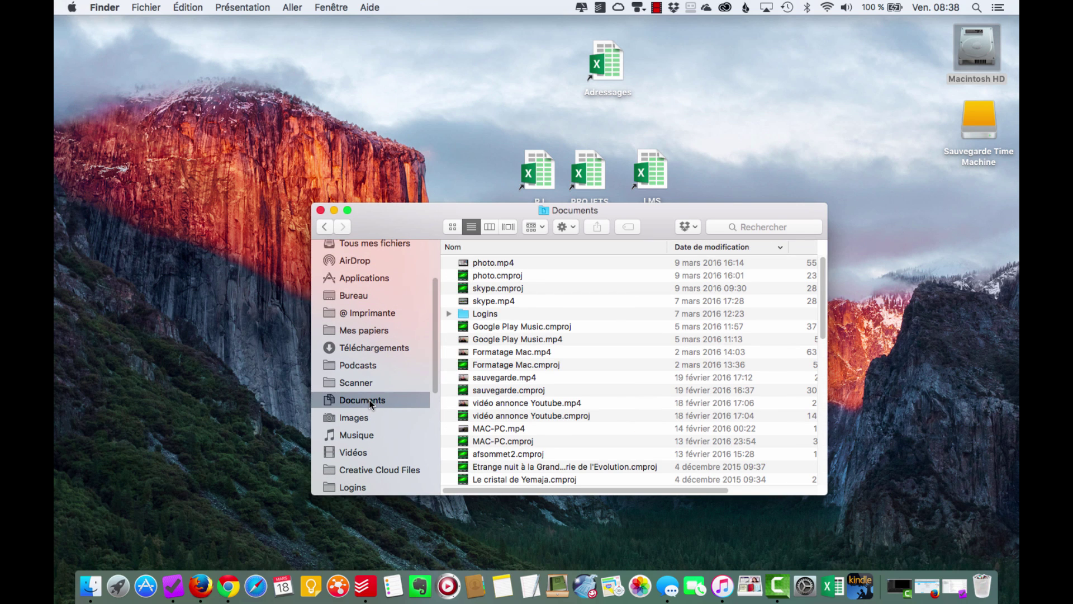
click(386, 347)
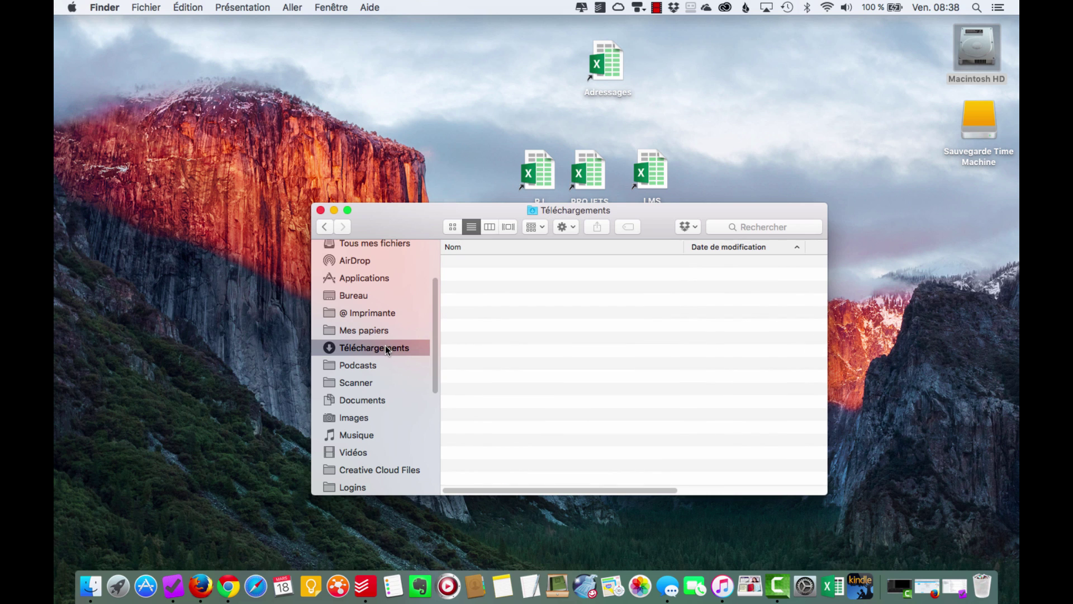
scroll(386, 349, up, 5)
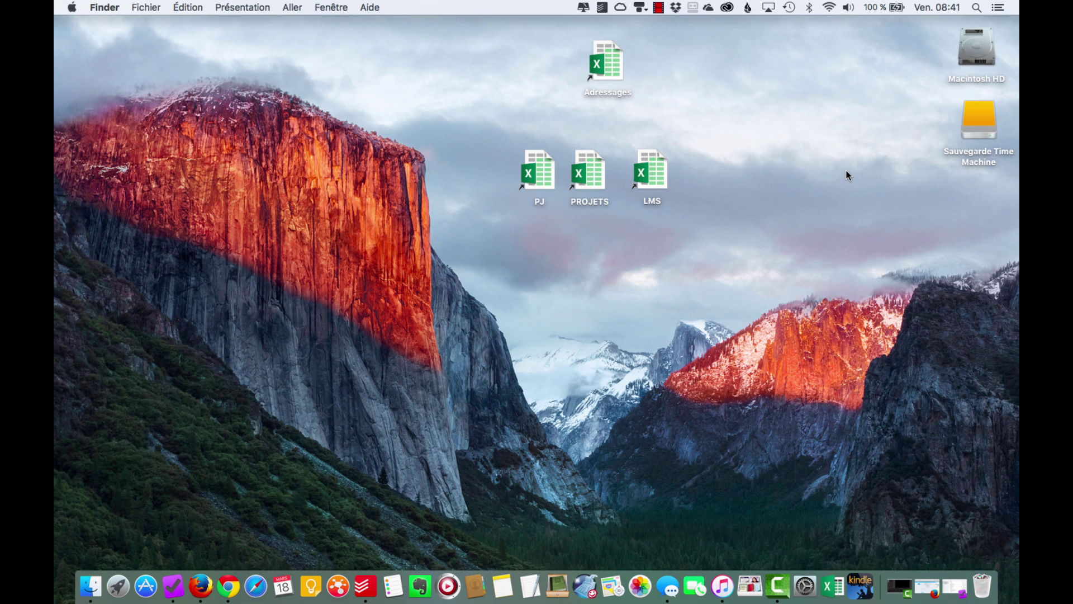
- Select the Sauvegarde Time Machine drive and view the Time Machine backup status and commands
click(979, 120)
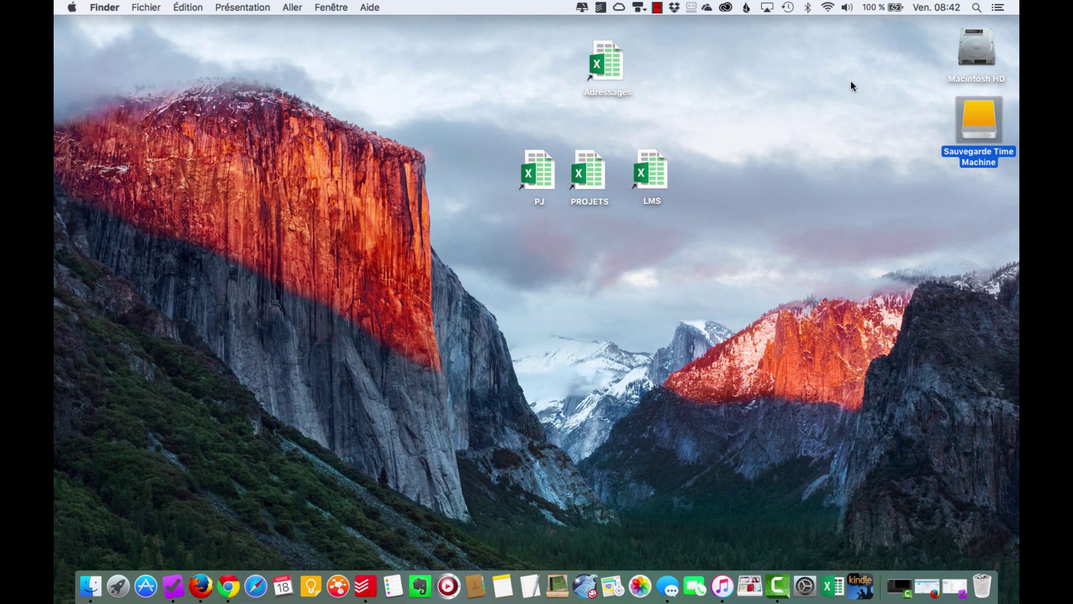
click(788, 7)
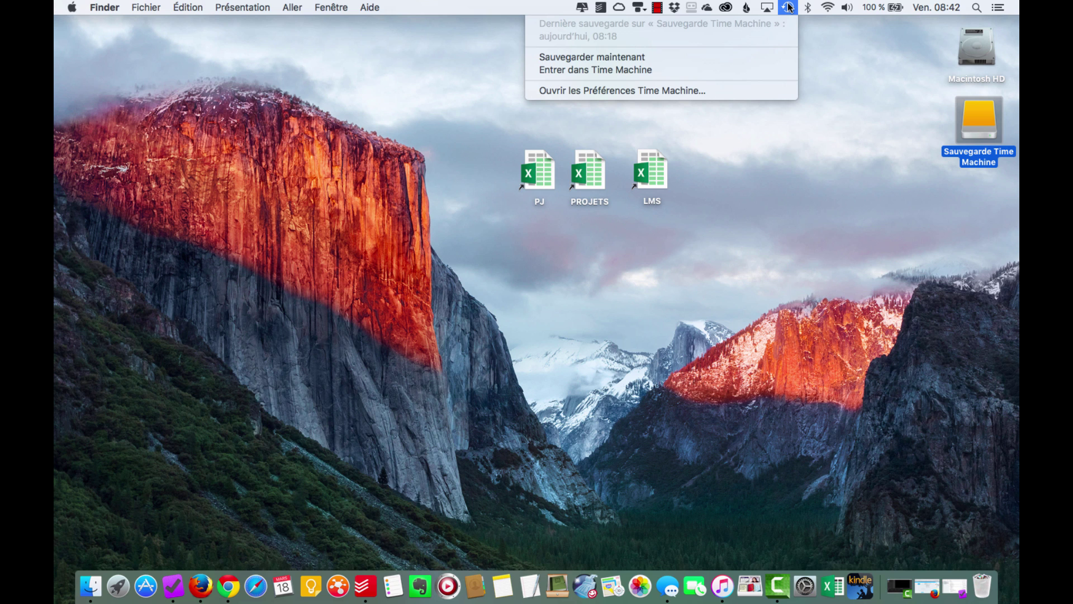
click(835, 80)
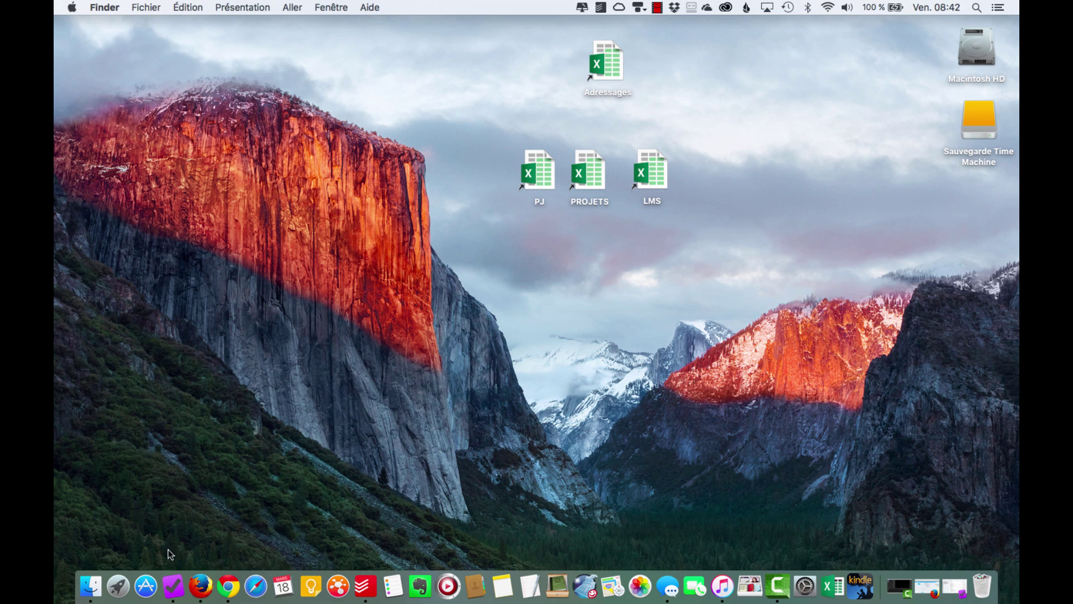
- Switch to Firefox and close the window showing the Tout pour la sauvegarde mind map
click(201, 587)
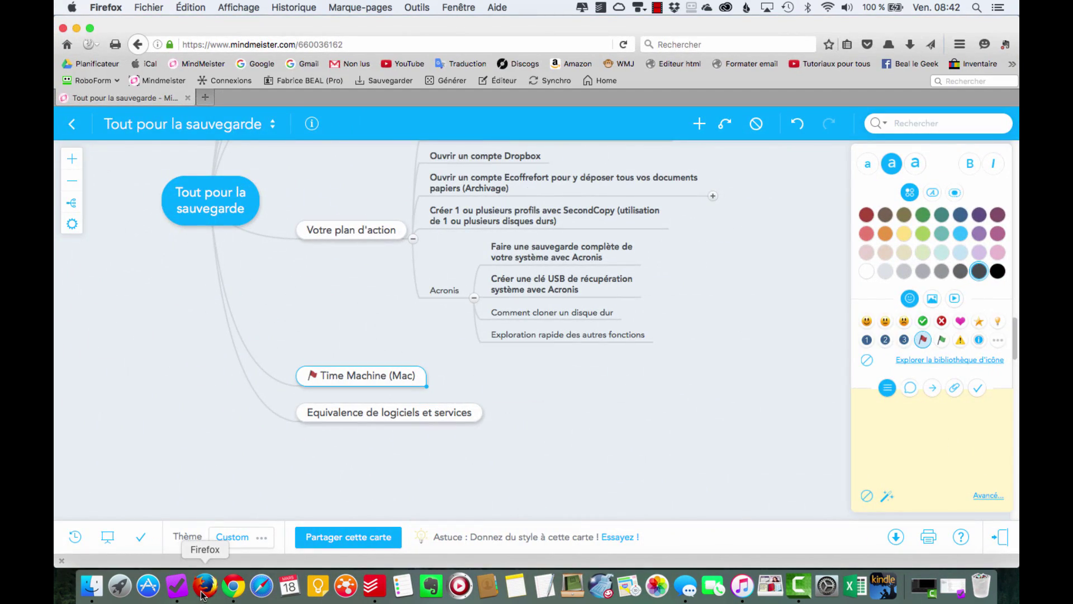
key(super+w)
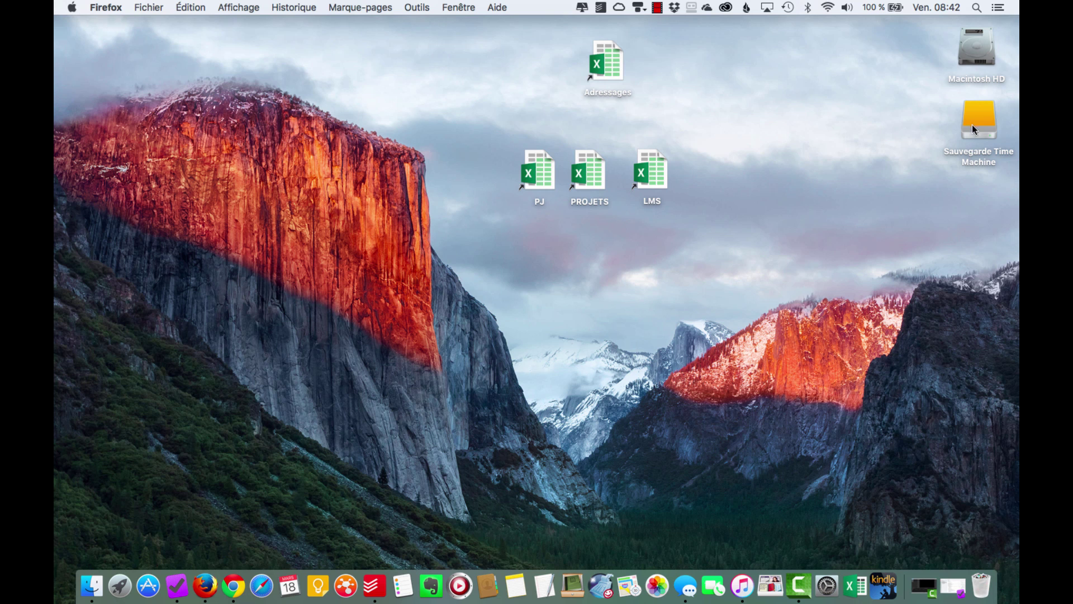
- Open the Macintosh HD drive to review its top-level folders and close its window
double_click(974, 38)
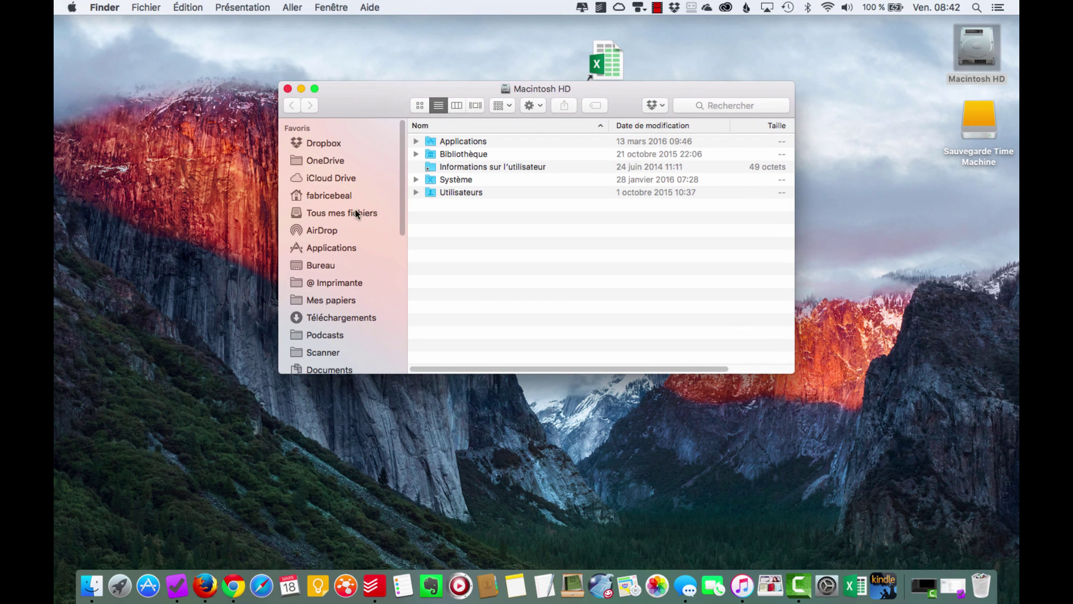
scroll(343, 233, down, 5)
scroll(342, 227, up, 5)
click(975, 126)
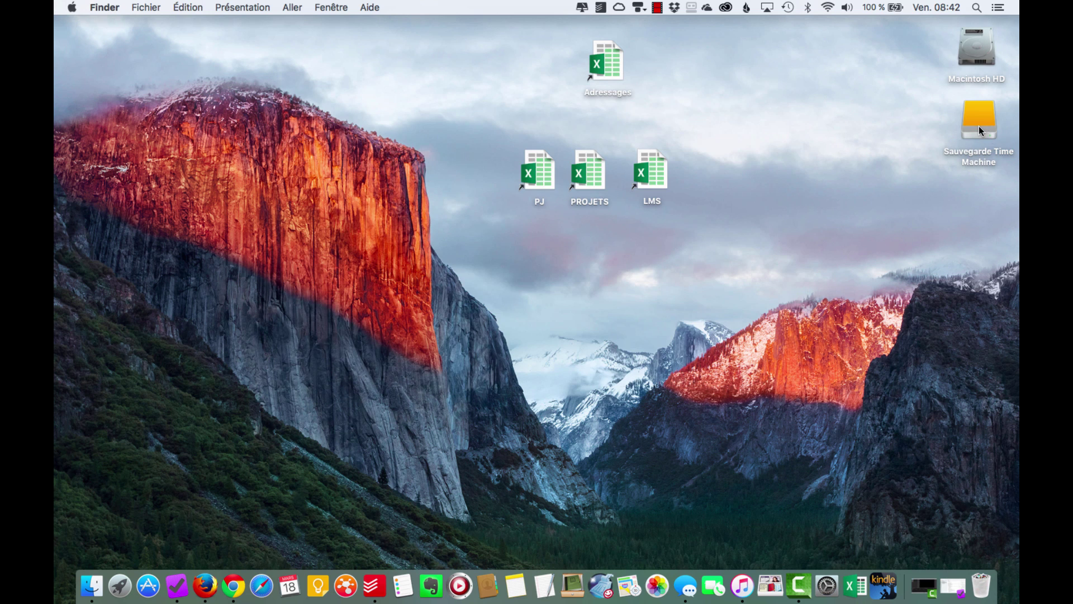
- Open the Sauvegarde Time Machine drive and expand its Backups.backupdb folder
click(978, 130)
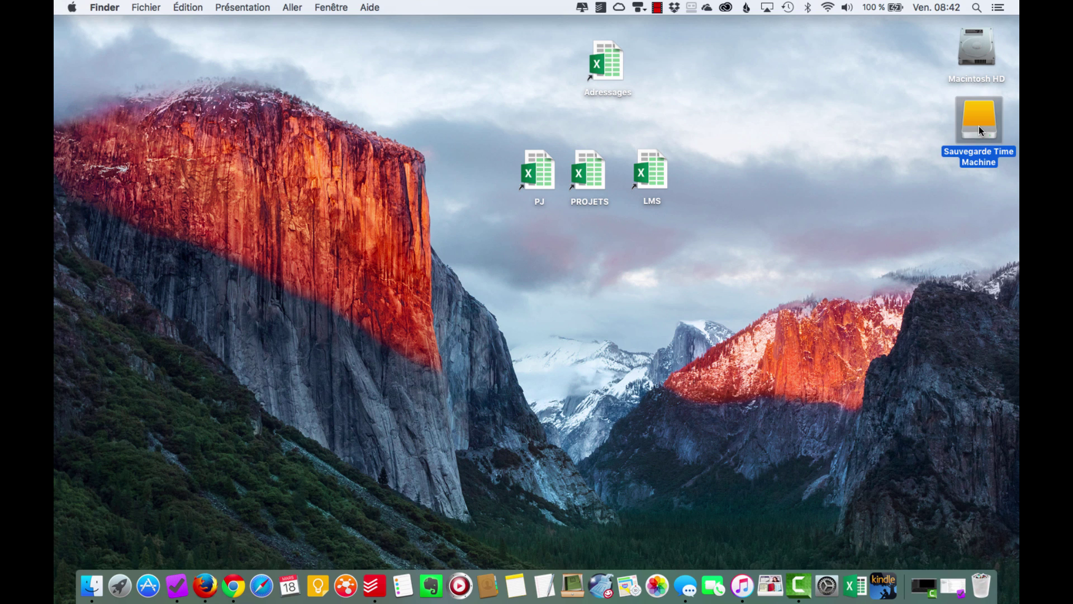
double_click(978, 128)
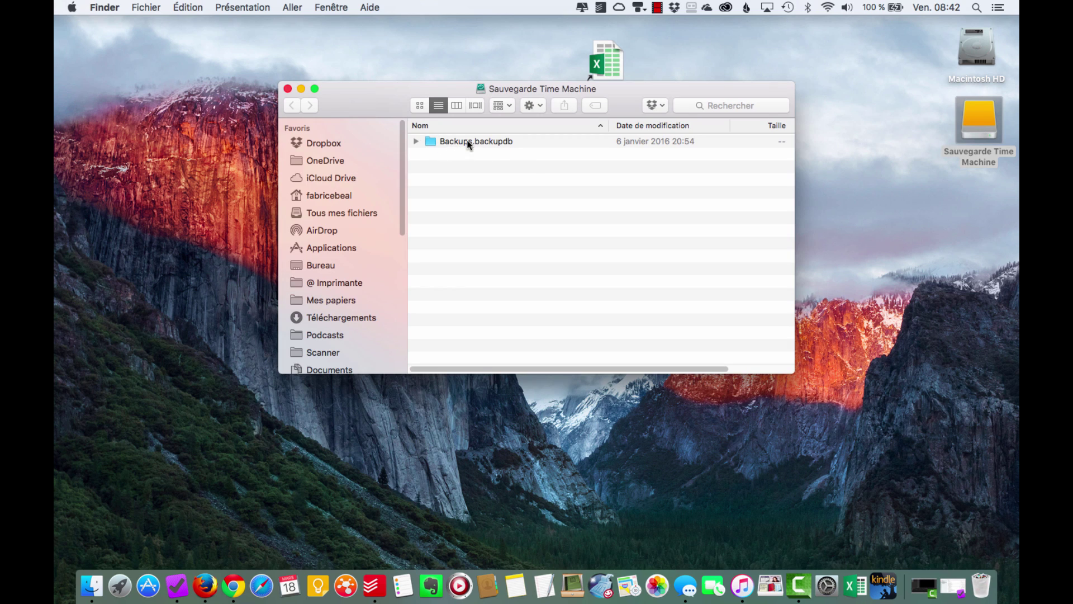
click(415, 141)
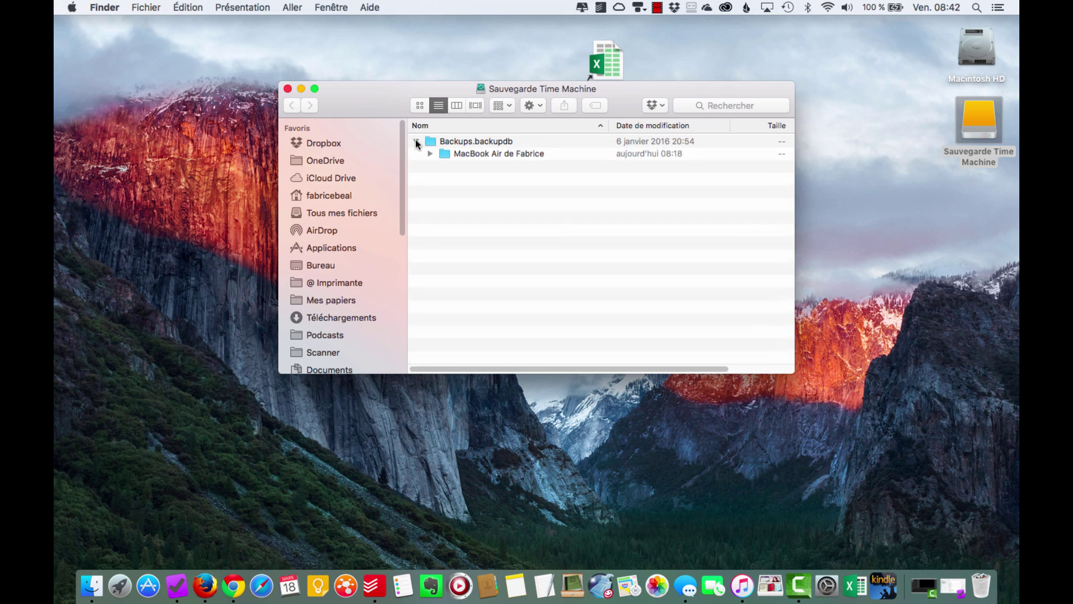
click(415, 141)
click(415, 141)
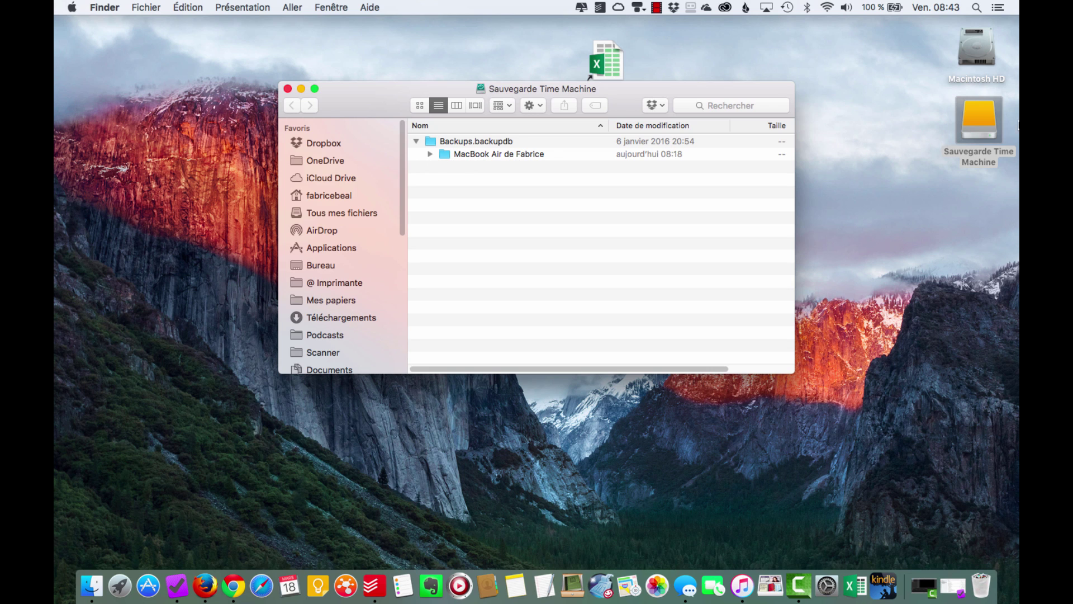
- Expand the MacBook Air folder inside Backups.backupdb and review the dated backups from first to last
click(962, 40)
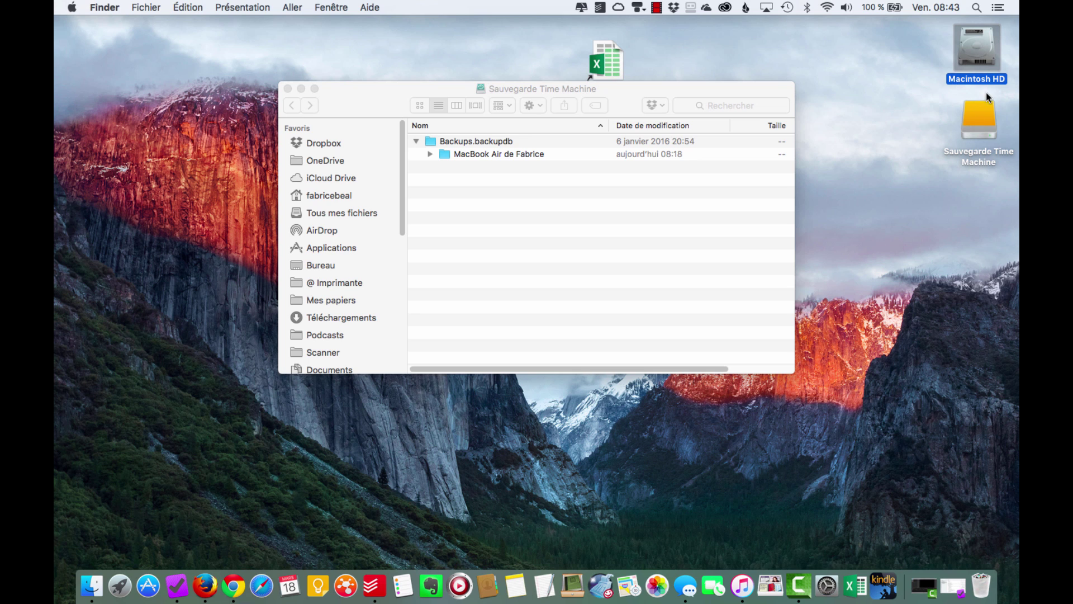
click(429, 154)
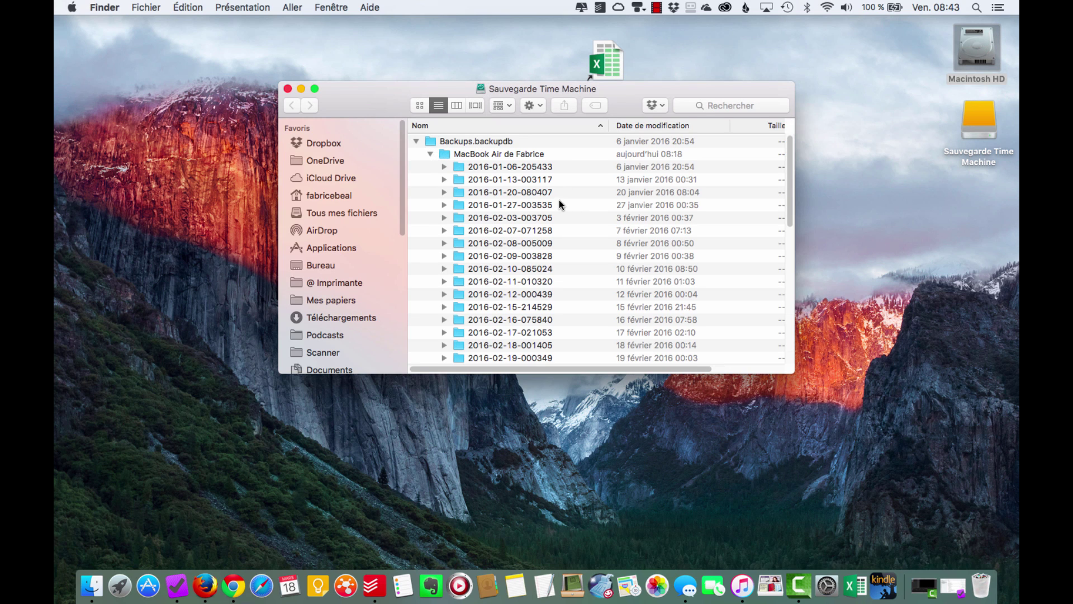
scroll(559, 205, down, 10)
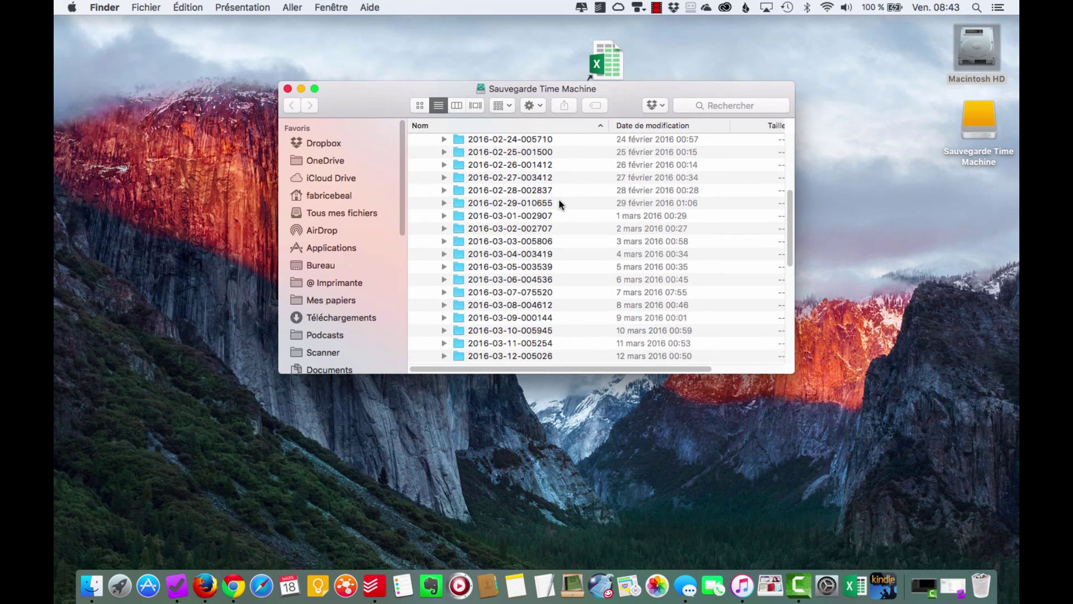
scroll(559, 204, down, 10)
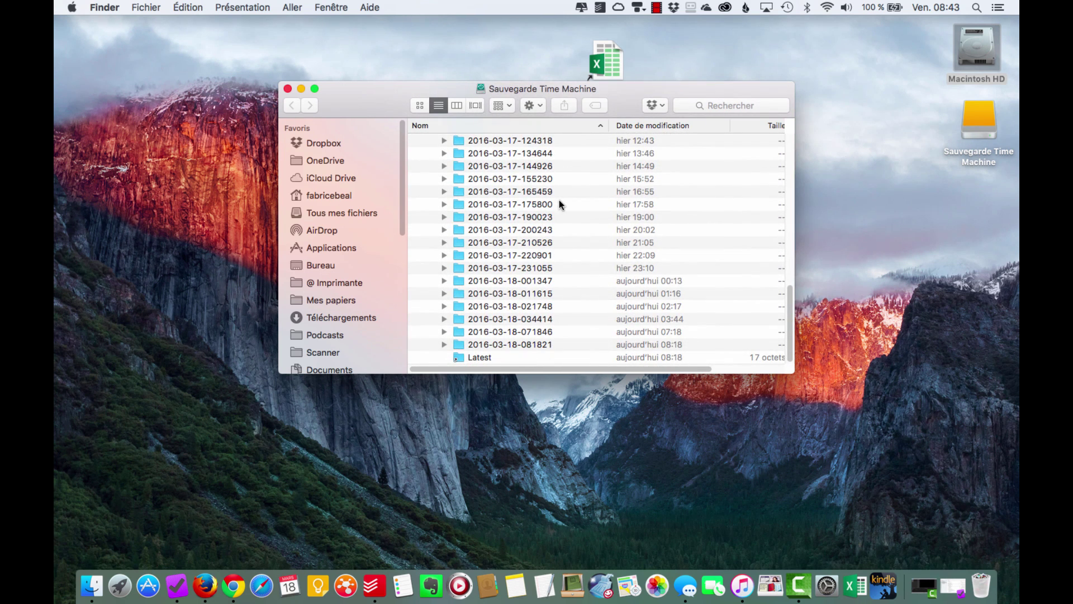
scroll(547, 306, up, 20)
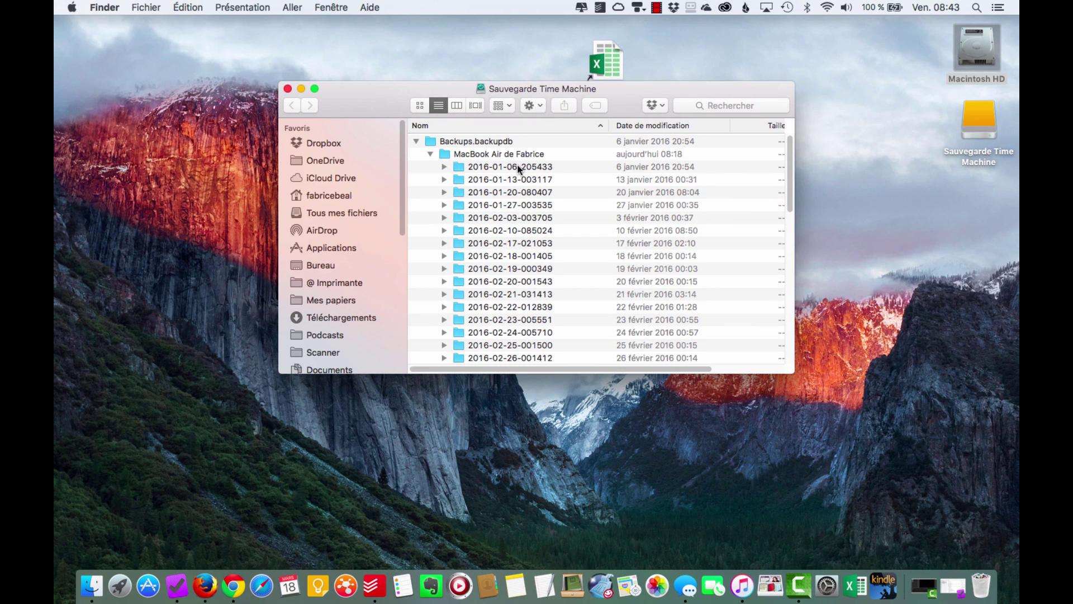
click(516, 168)
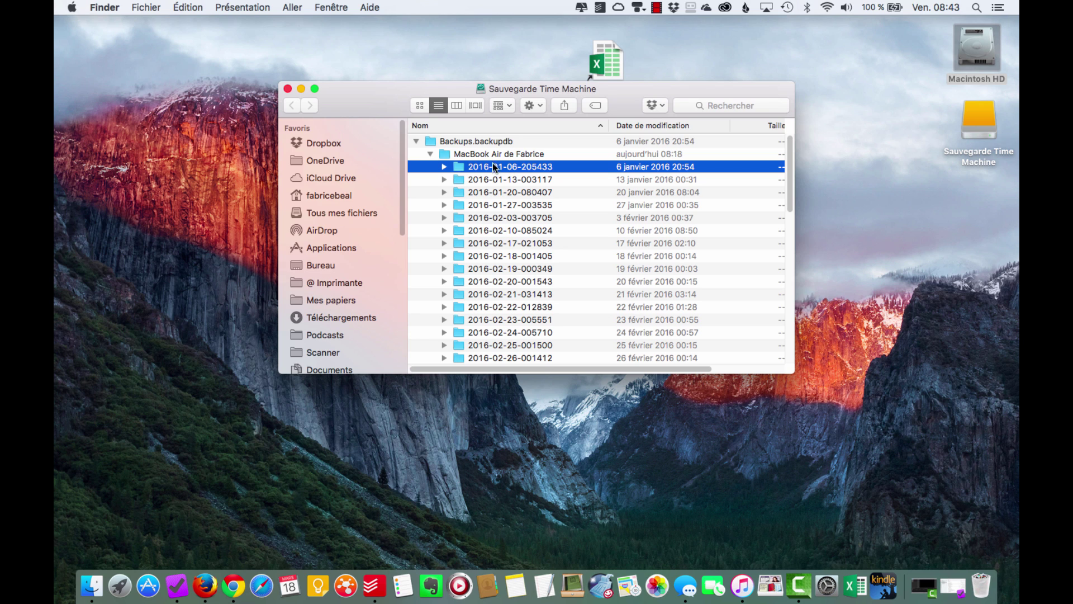
click(445, 166)
click(444, 167)
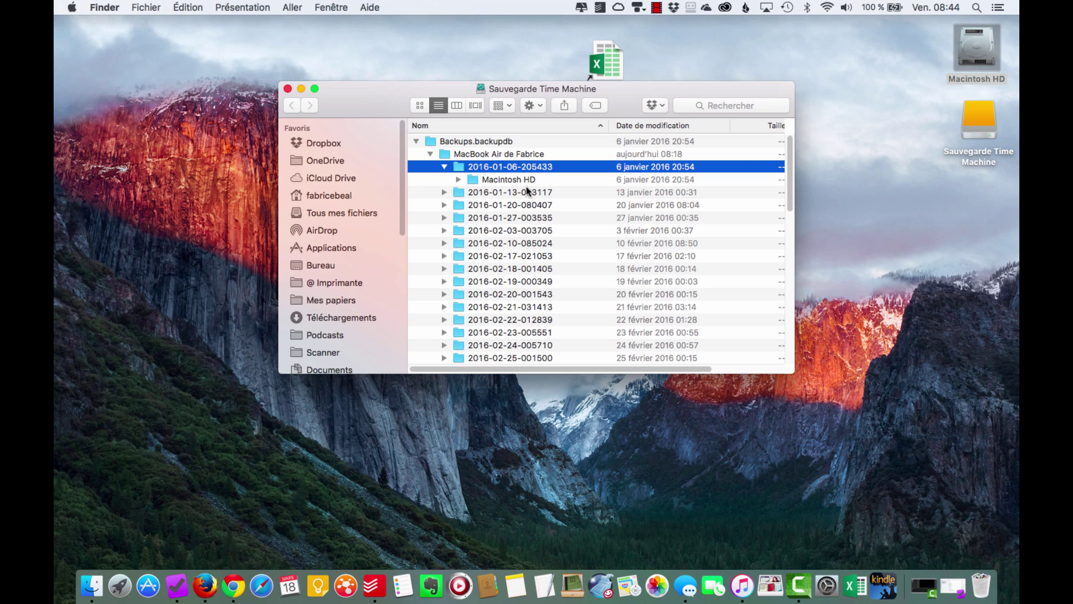
click(979, 42)
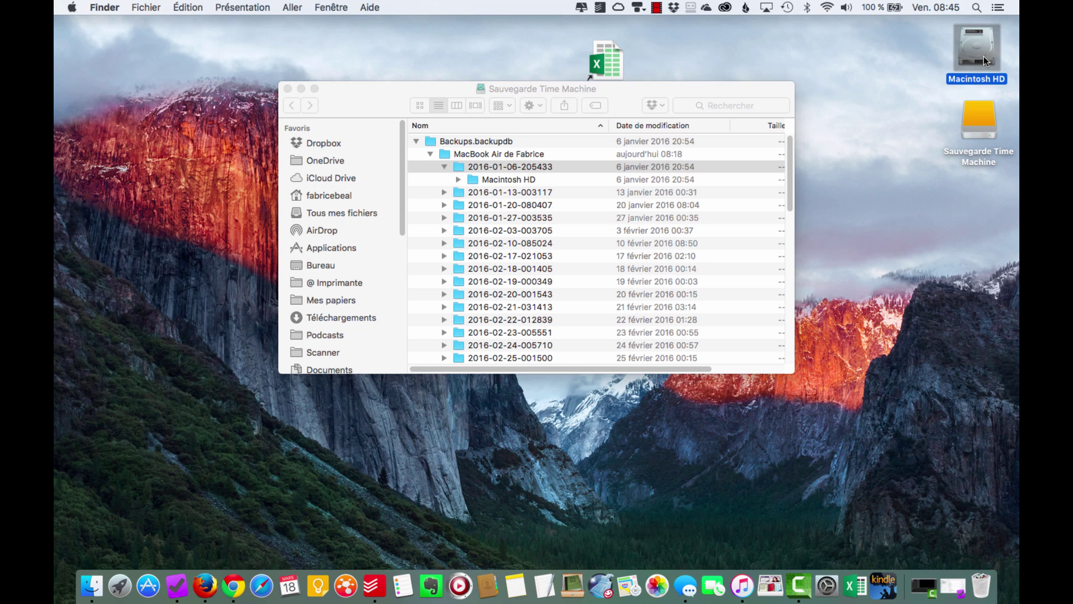
click(566, 221)
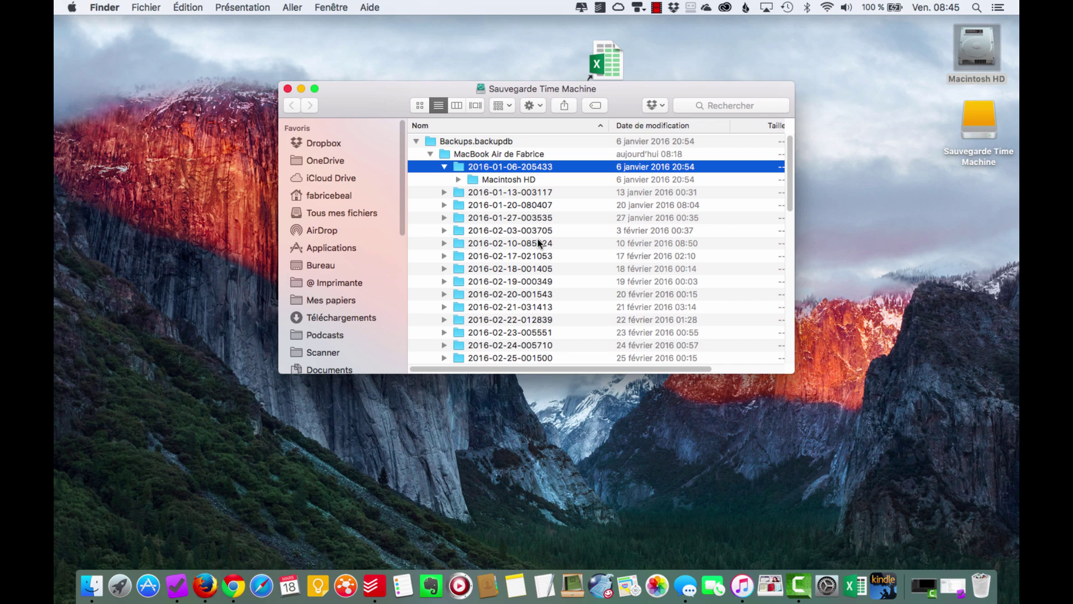
click(522, 205)
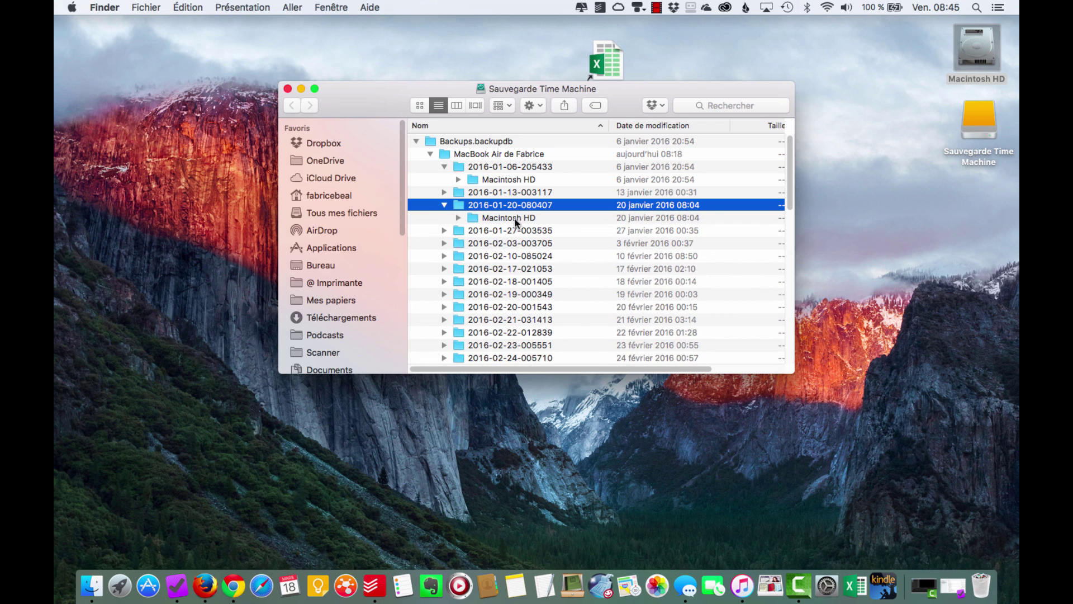
click(502, 179)
double_click(502, 179)
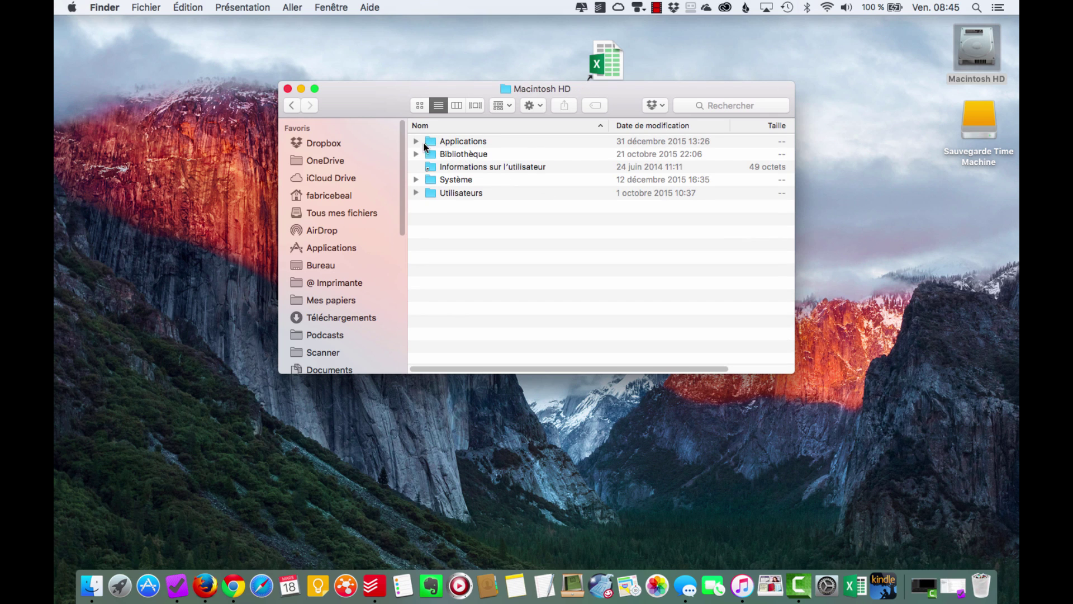
double_click(465, 192)
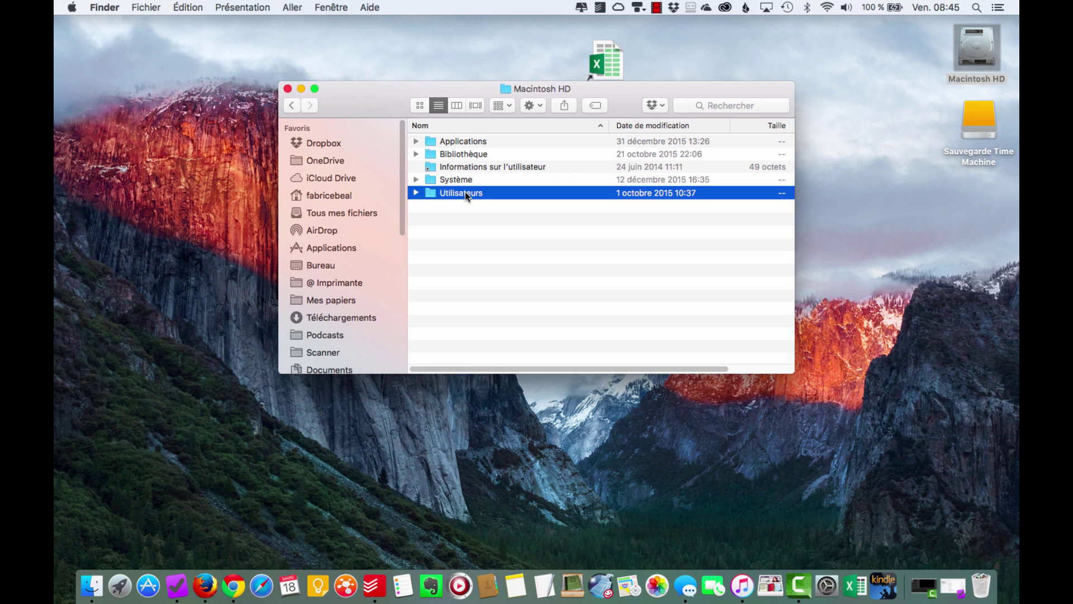
double_click(472, 141)
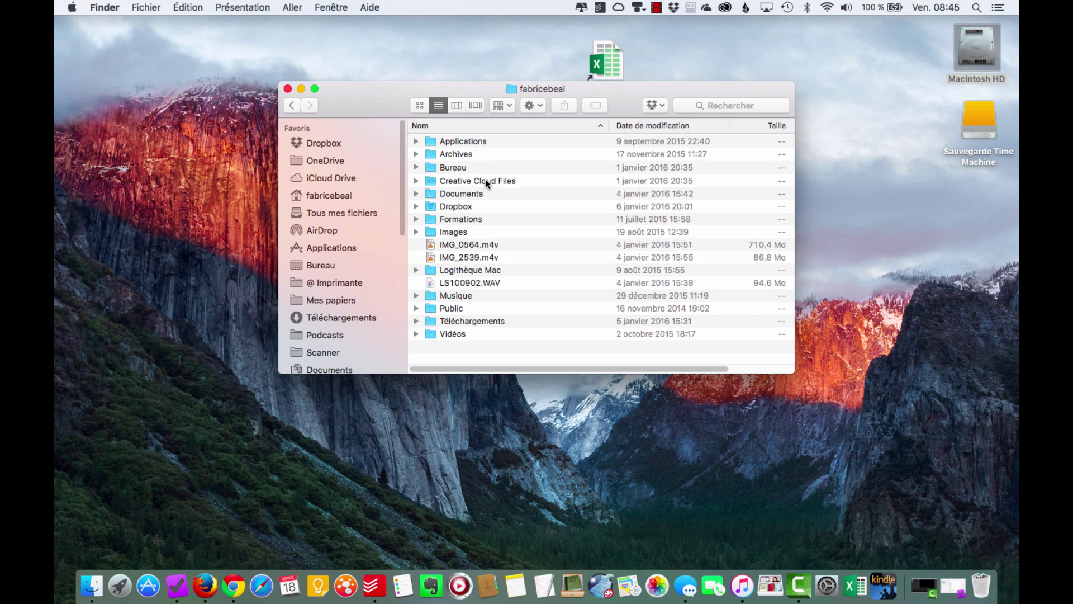
scroll(337, 275, down, 2)
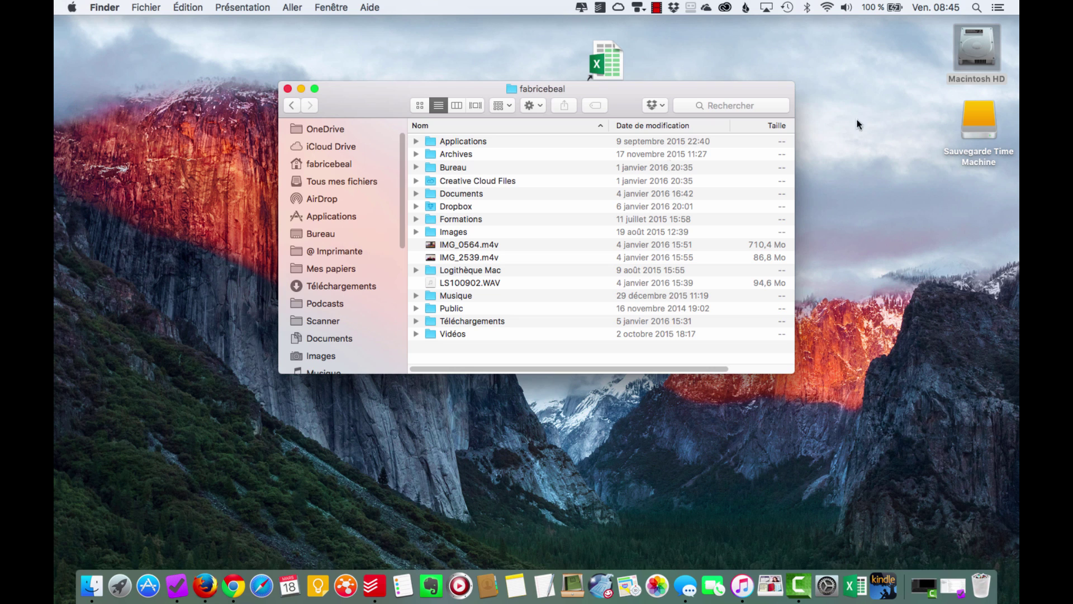
- Review the contents of the Dropbox folder in the backed-up home folder from top to bottom and close its window
click(469, 208)
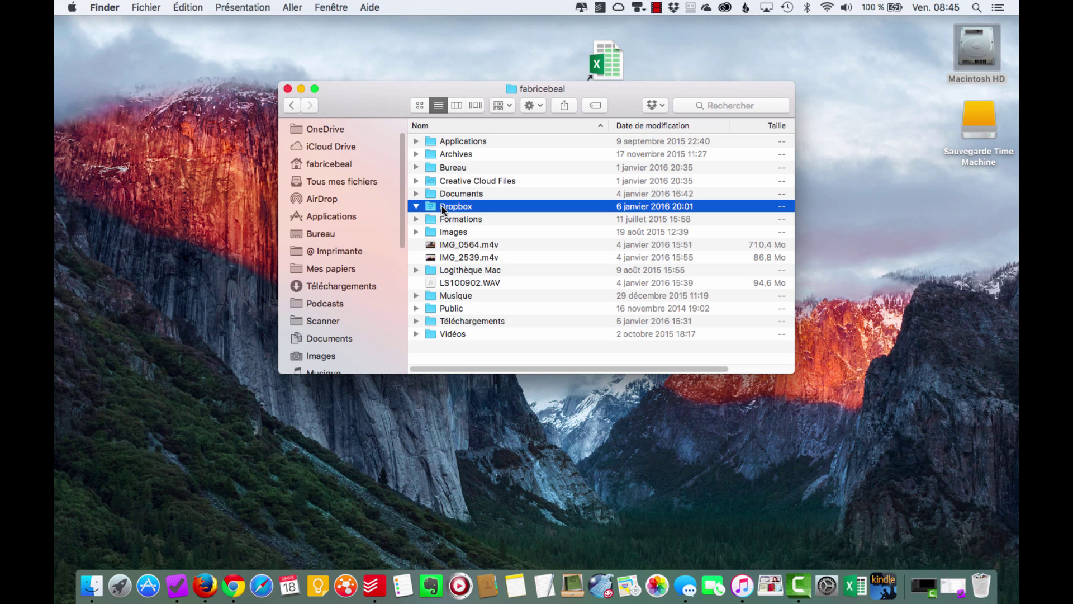
double_click(469, 210)
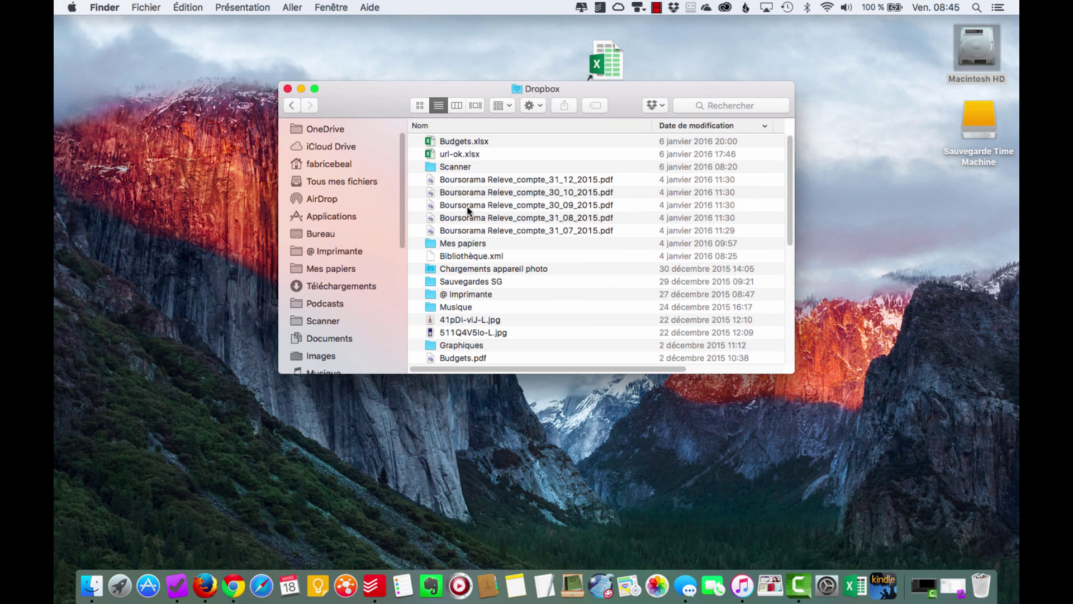
scroll(495, 233, down, 5)
scroll(496, 237, up, 5)
scroll(530, 193, down, 15)
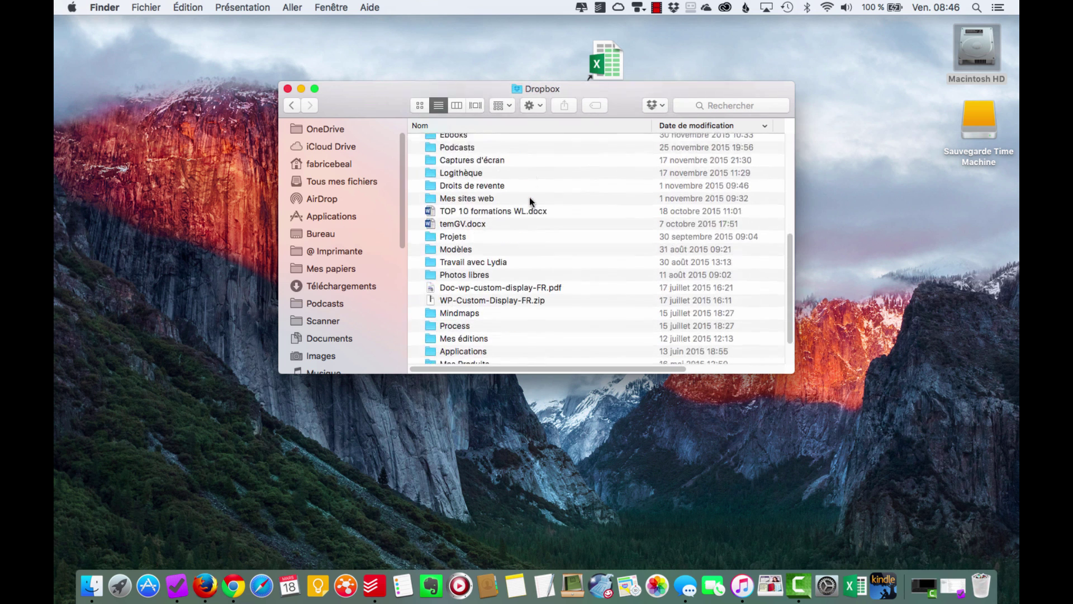
scroll(528, 224, up, 3)
scroll(525, 244, up, 12)
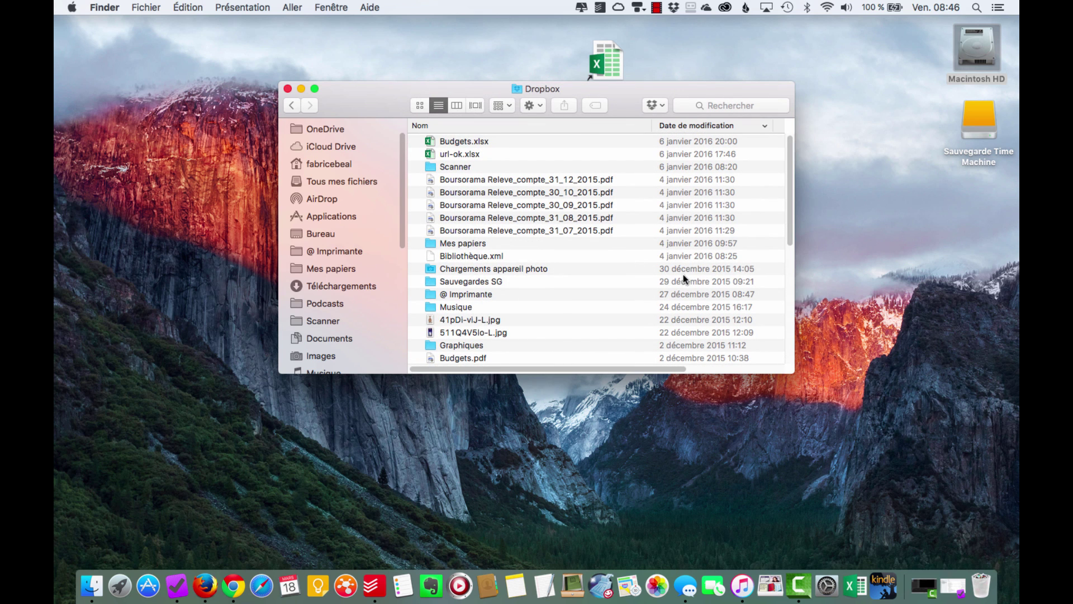
scroll(516, 243, down, 10)
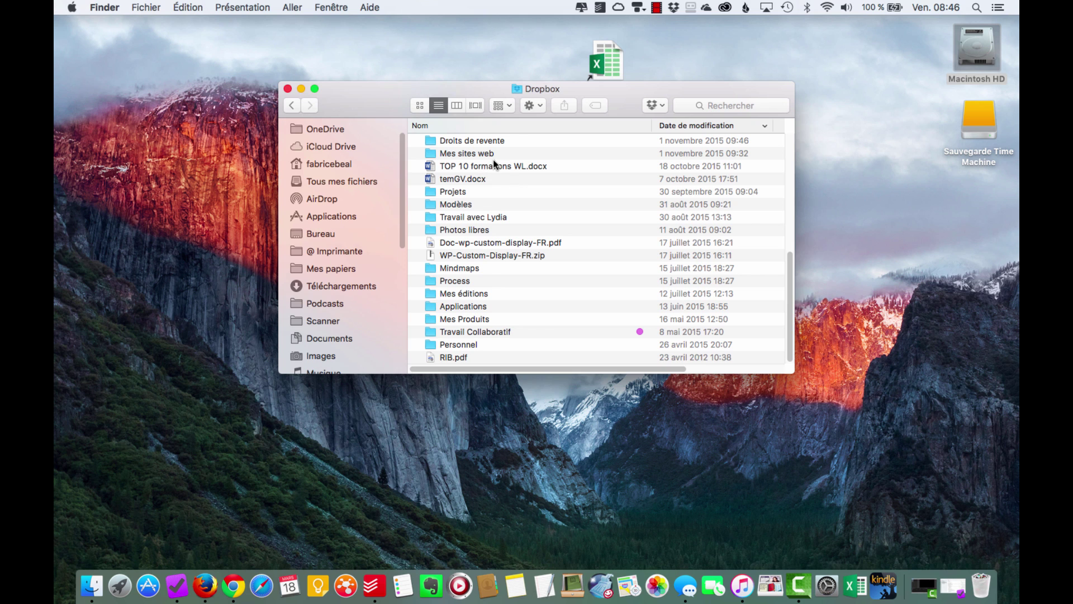
click(287, 88)
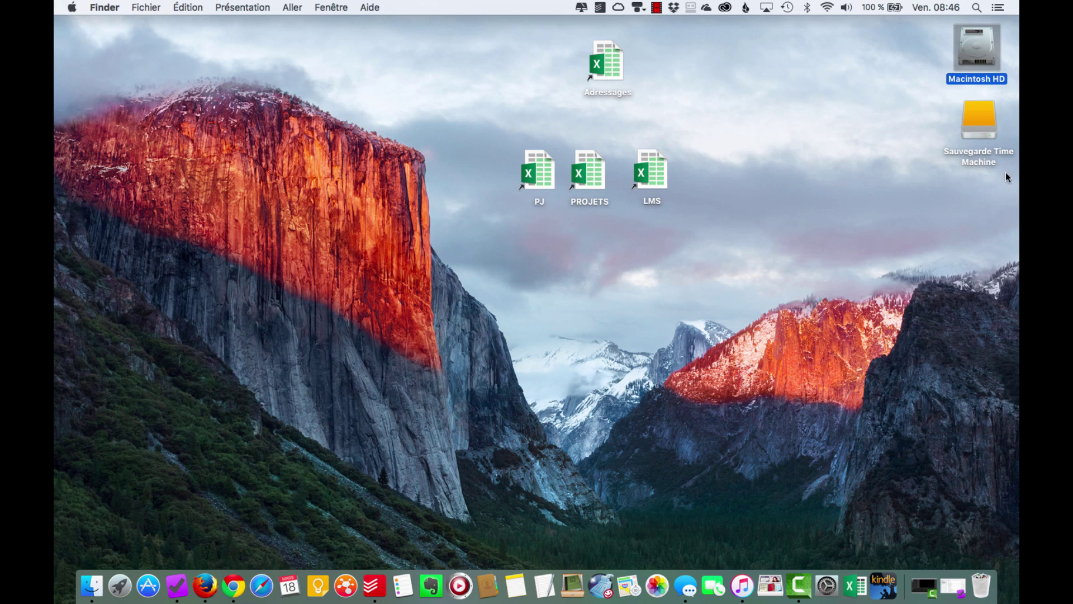
click(851, 142)
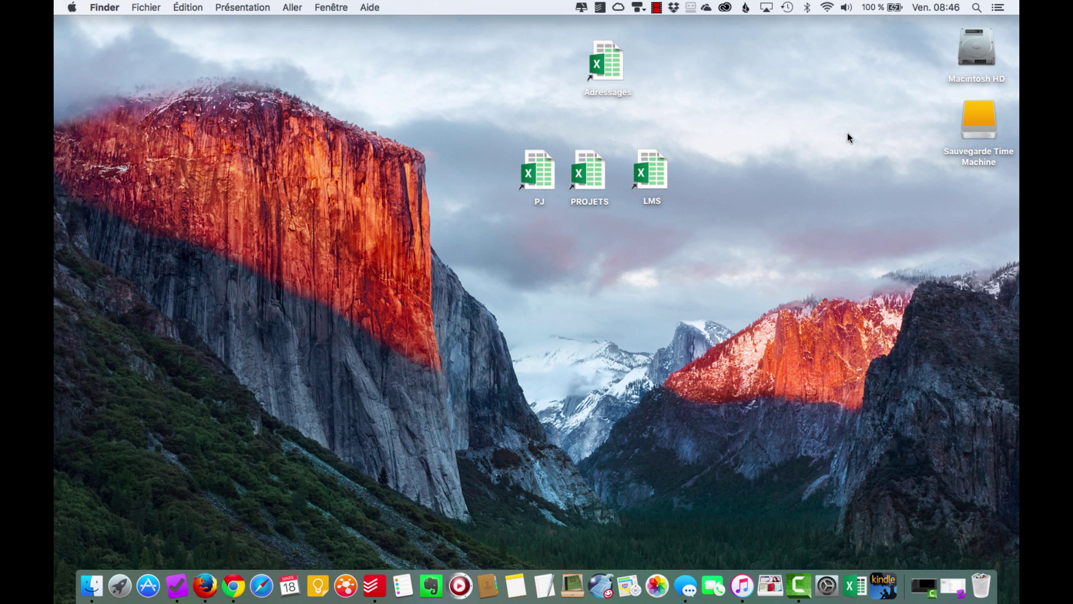
- Enter Time Machine and go back to the 18/03/2016 08:18 backup of the Bureau folder
click(788, 8)
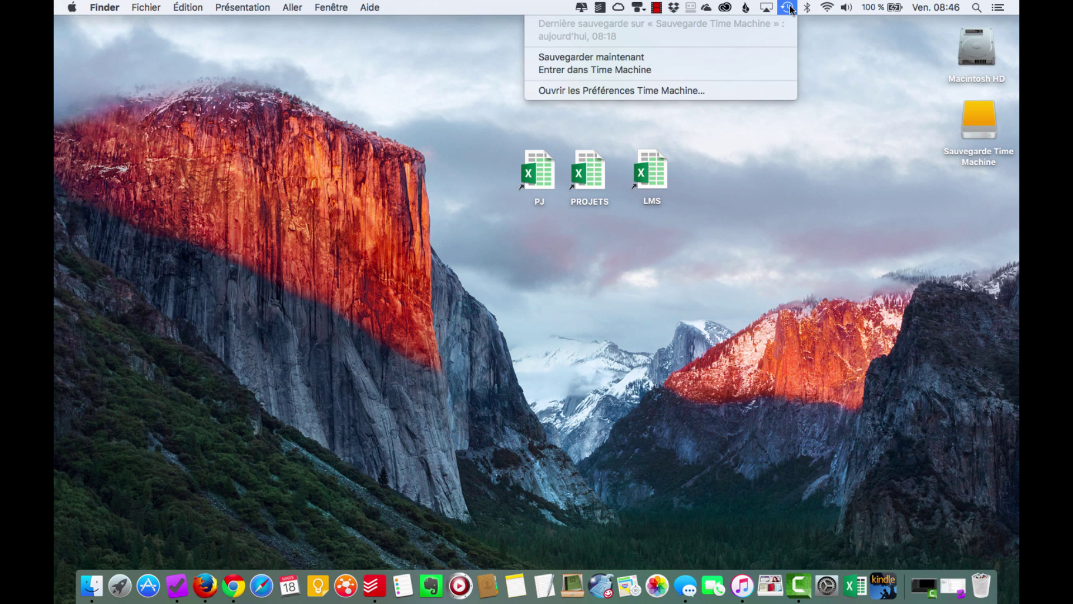
click(590, 70)
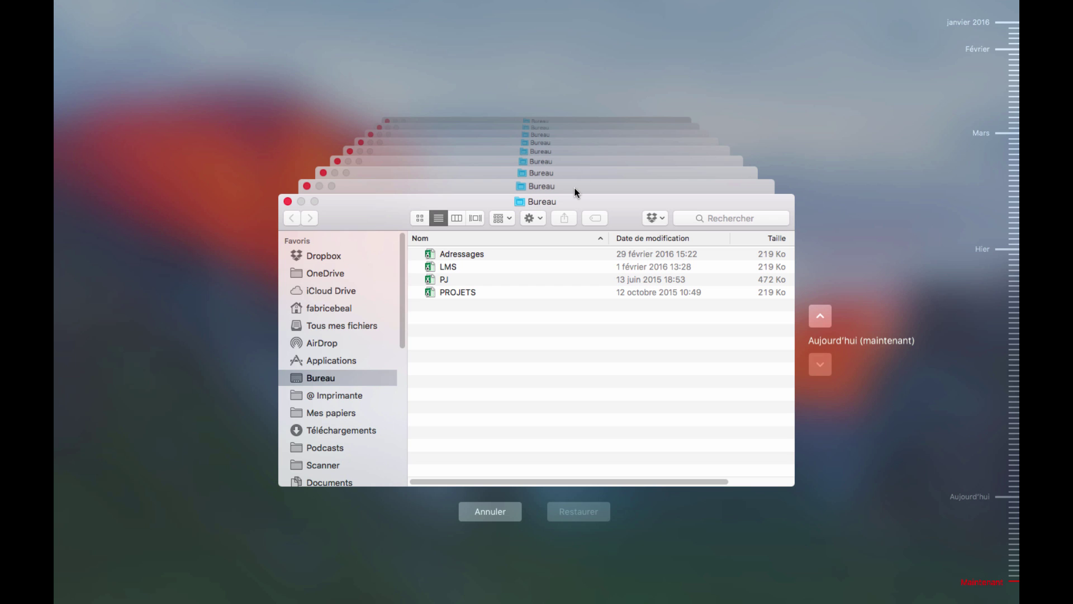
click(574, 189)
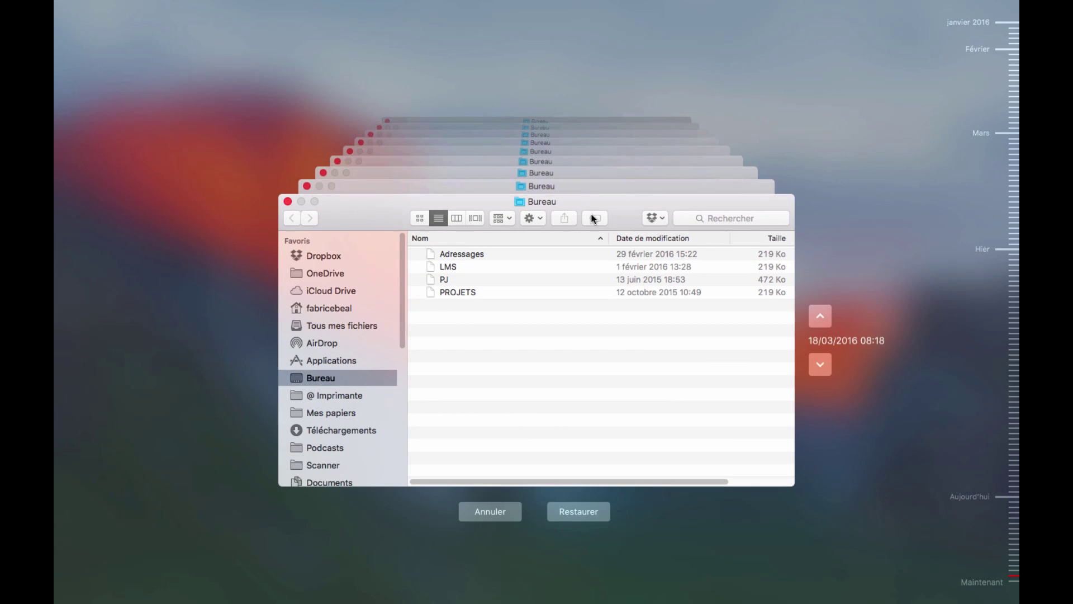